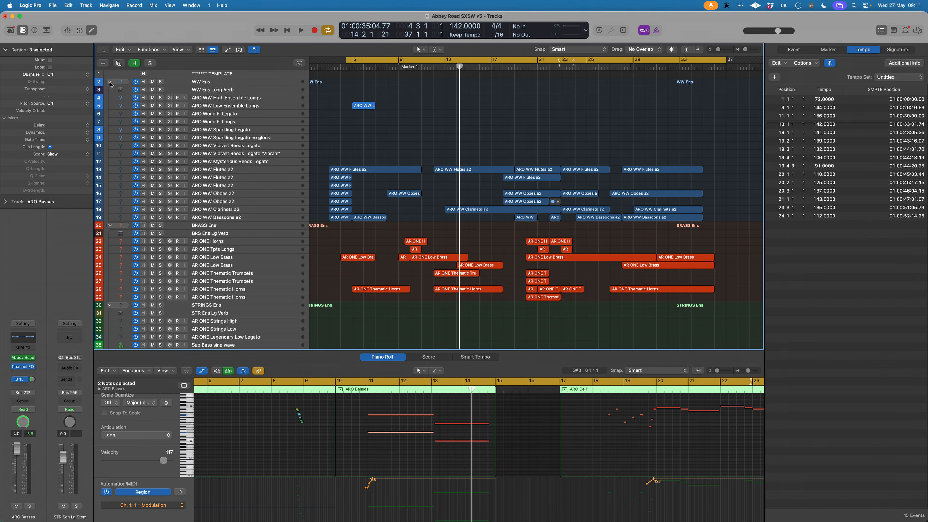
# Open the Mixer and bring the woodwind ensemble and brass ensemble channel strips into view.
pyautogui.hscroll(-1, 110, 84)
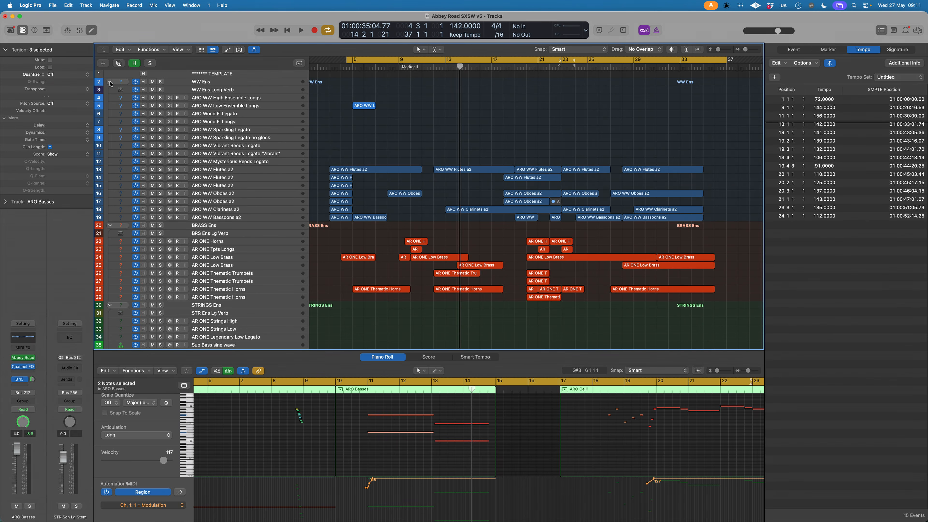
pyautogui.press('super+2')
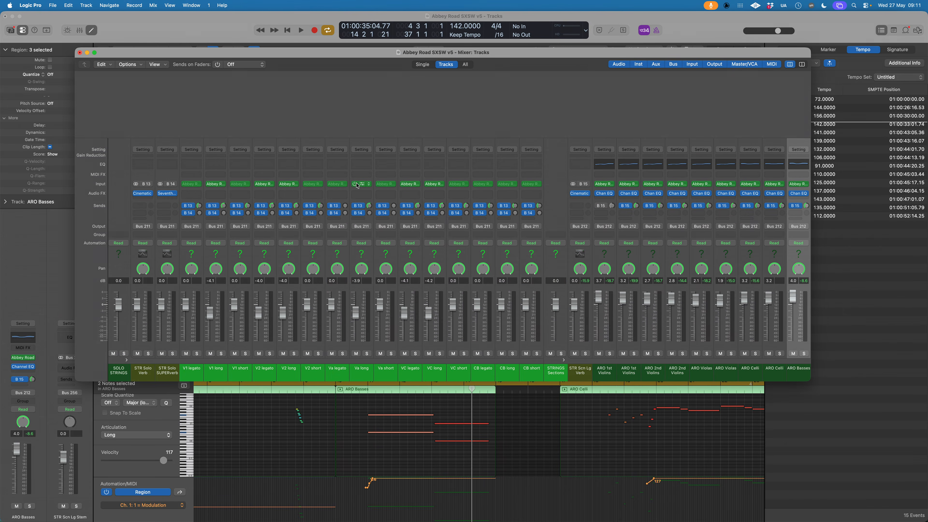
pyautogui.hscroll(-15, 276, 225)
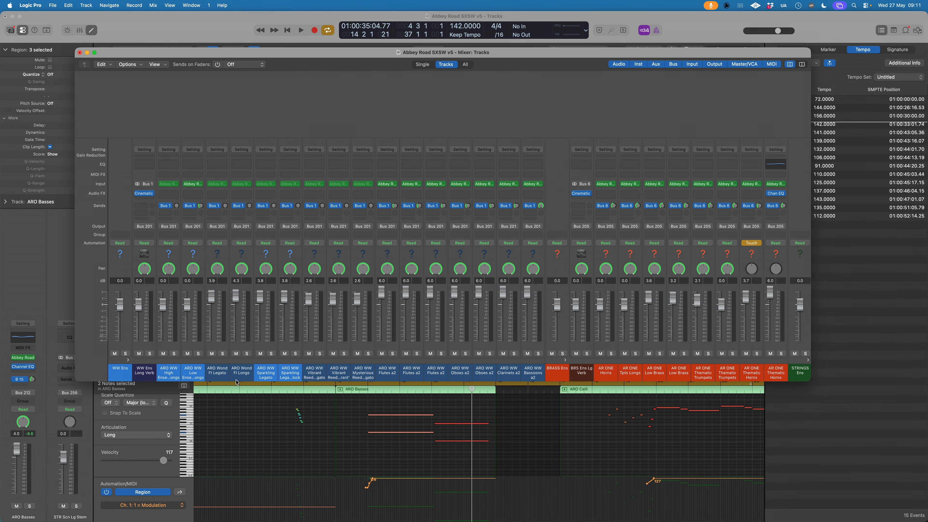
# Select the first ARO WW Flutes a2 channel strip and reset the WW Ens fader to 0.0 dB.
pyautogui.click(388, 378)
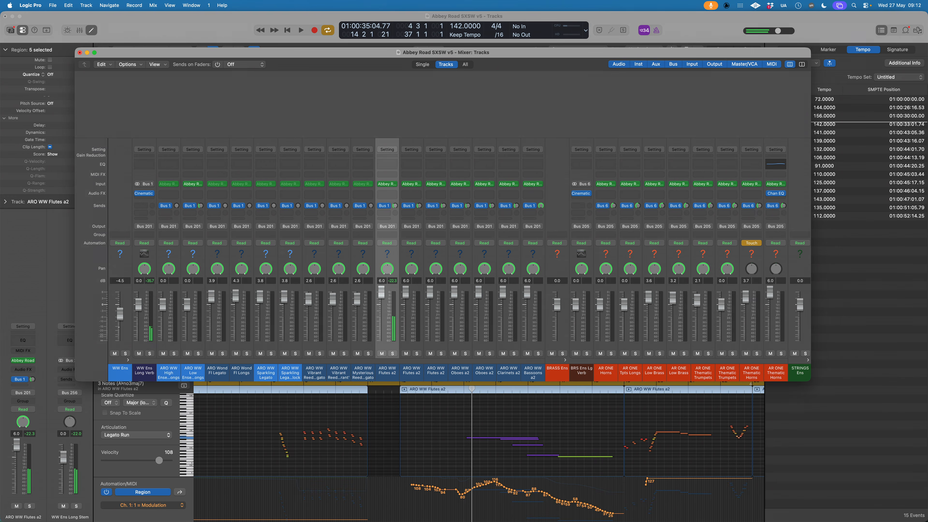
pyautogui.keyDown('alt'); pyautogui.click(122, 313); pyautogui.keyUp('alt')
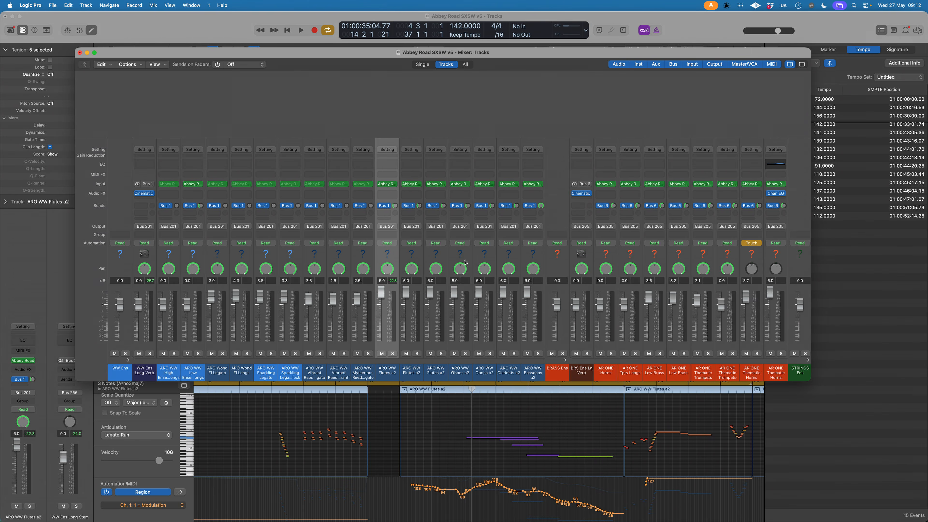
pyautogui.hscroll(-2, 465, 262)
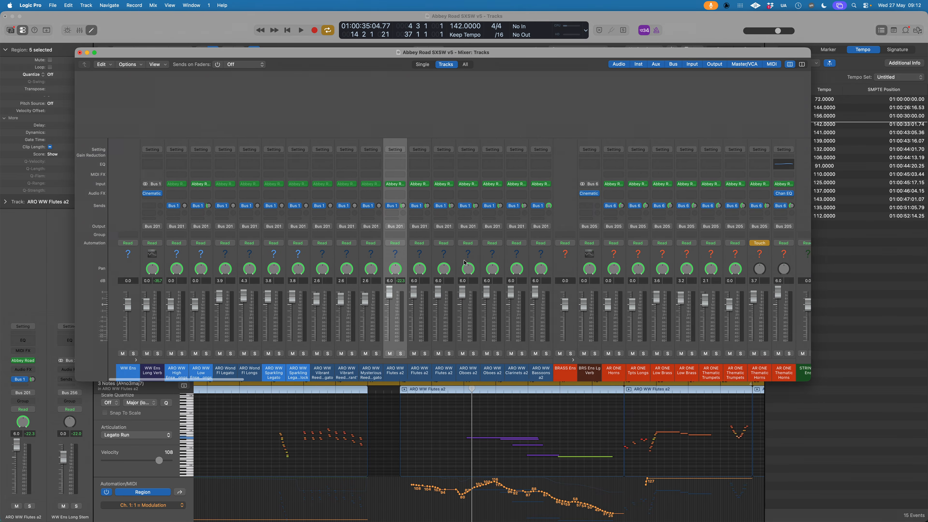
pyautogui.hscroll(2, 465, 262)
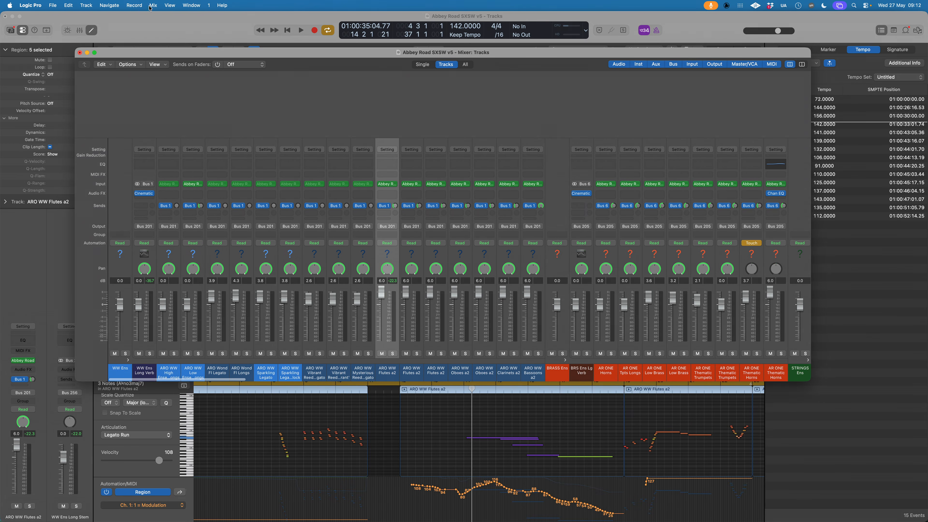
# Close the Mixer and inspect the Cinematic Rooms reverb settings on the WW Ens Long Verb track.
pyautogui.press('super+w')
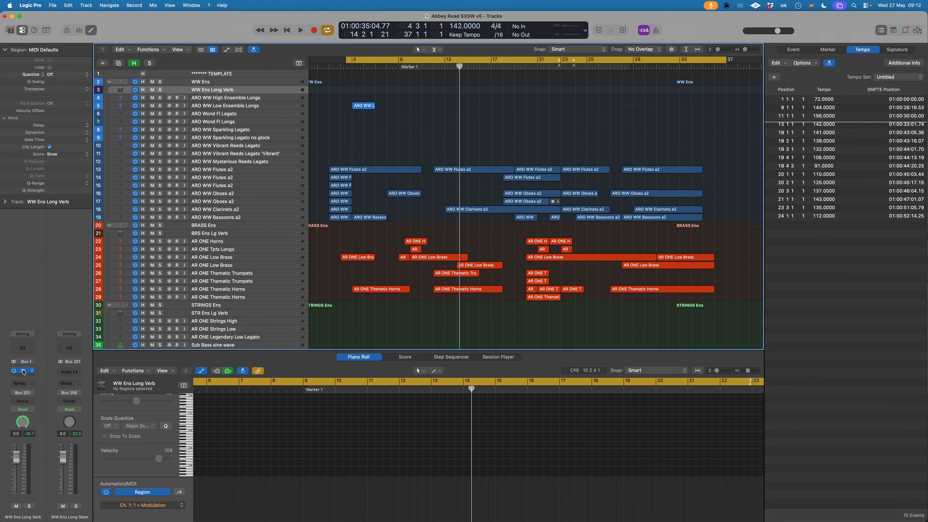
pyautogui.click(23, 371)
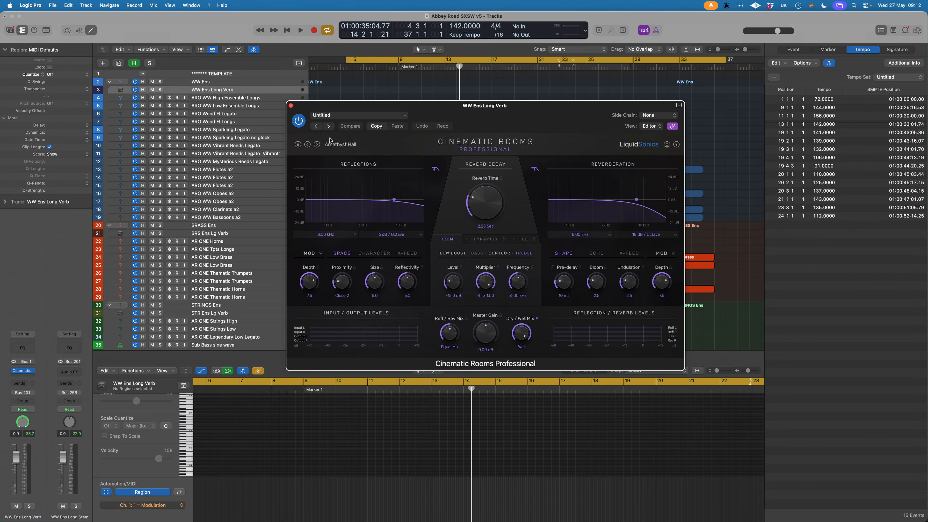
pyautogui.click(290, 106)
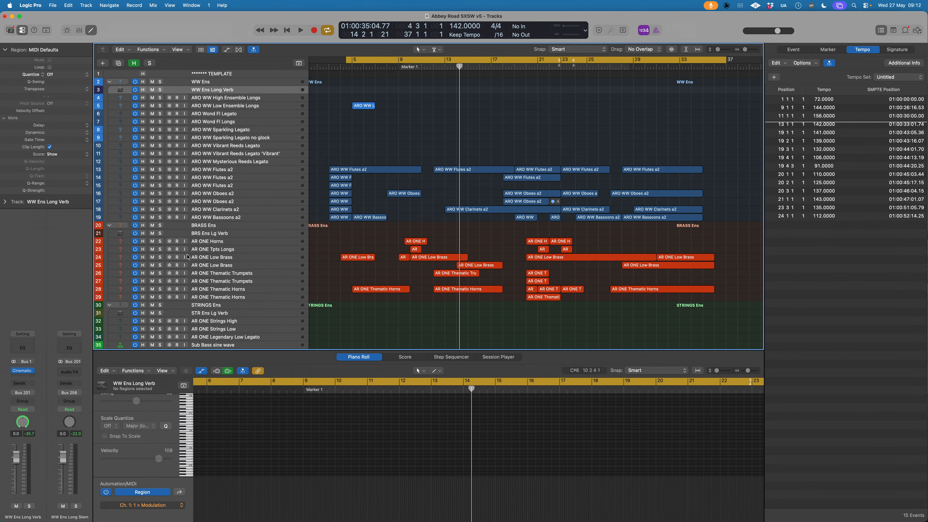
# Open the Abbey Road Orchestra instrument on the first ARO WW Flutes a2 track and set its articulation to Staccatissimo.
pyautogui.click(262, 173)
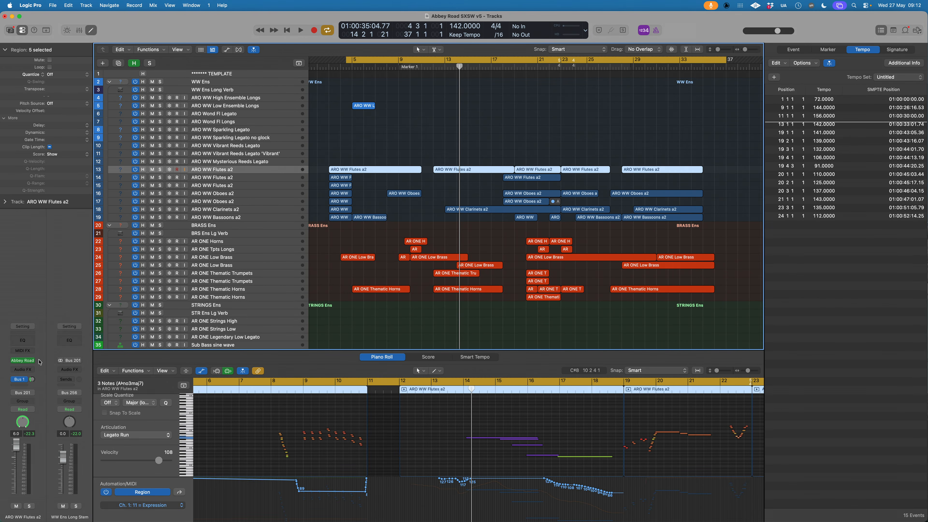
pyautogui.click(22, 362)
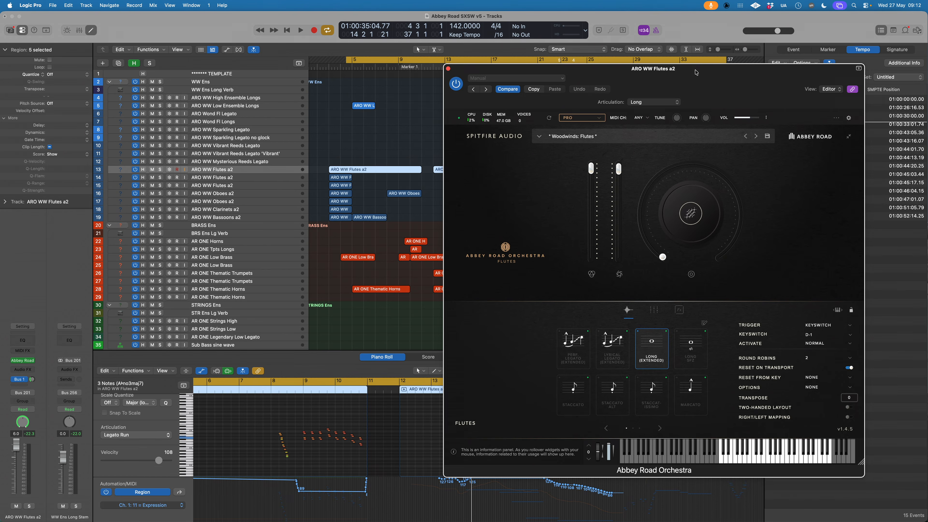
pyautogui.click(653, 104)
pyautogui.click(665, 225)
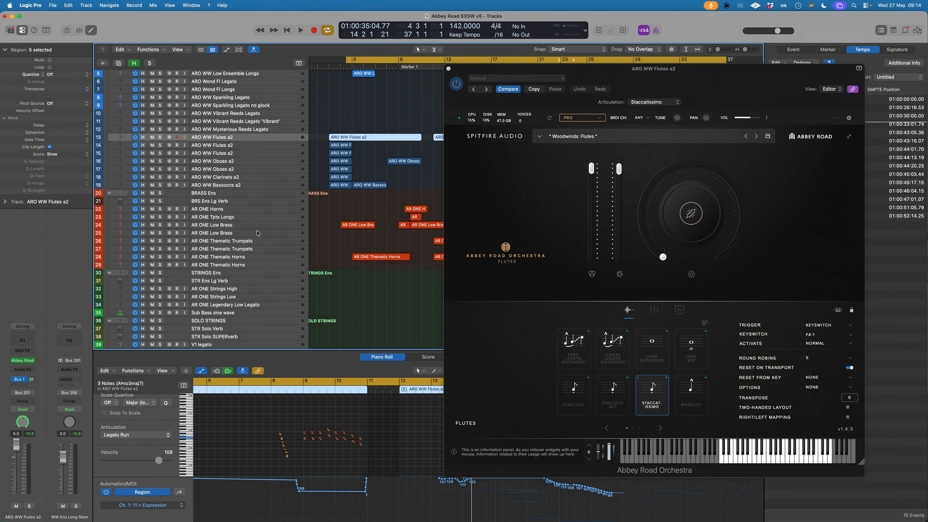
# Select the AR ONE Tpts Longs track in the brass ensemble.
pyautogui.scroll(-1, 258, 233)
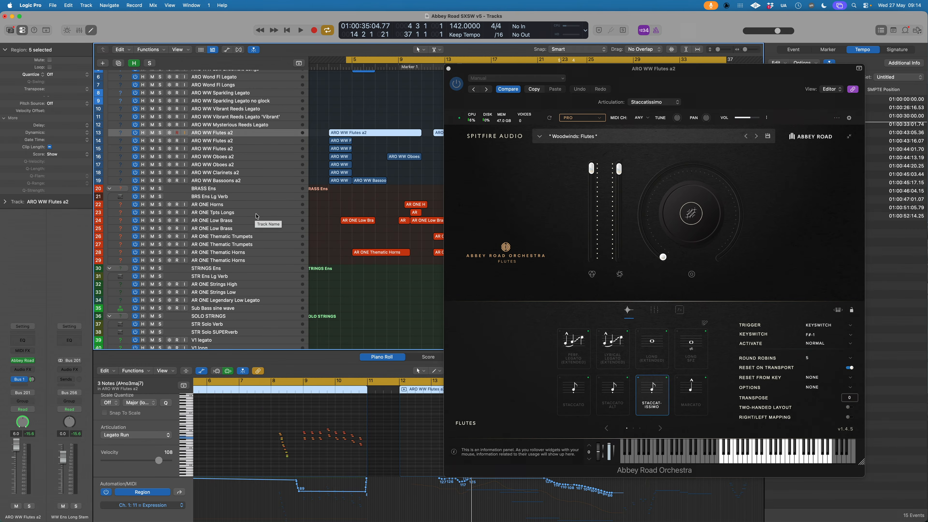
pyautogui.click(274, 213)
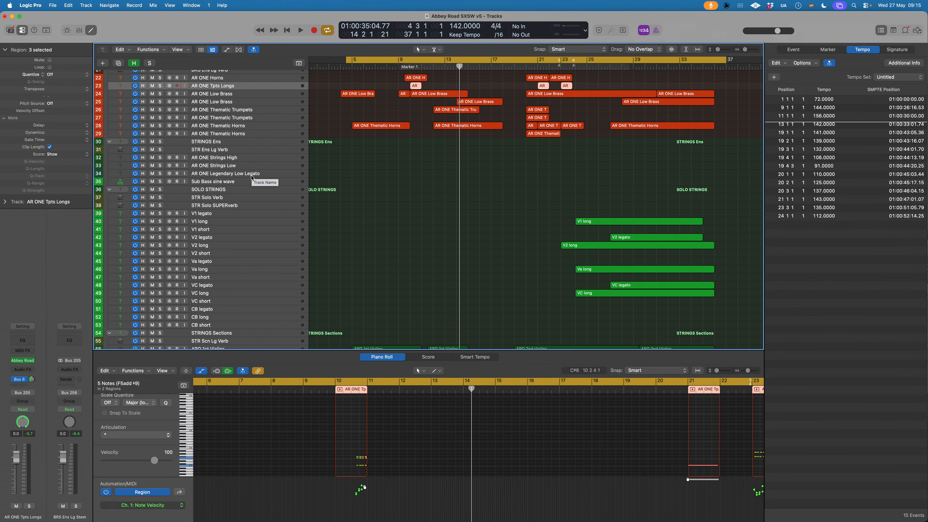
# Open the Abbey Road Two instrument on the V1 long solo strings track and display its articulation choices.
pyautogui.scroll(-5, 259, 198)
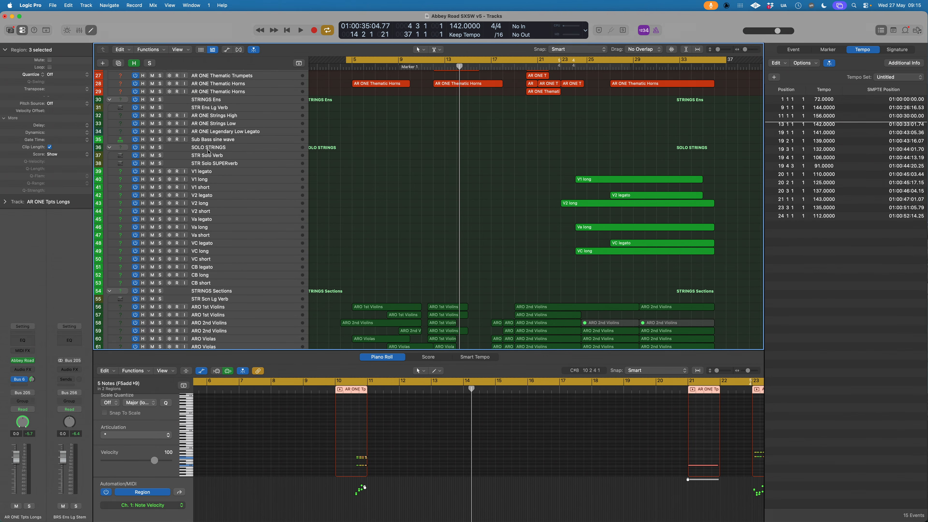
pyautogui.click(250, 181)
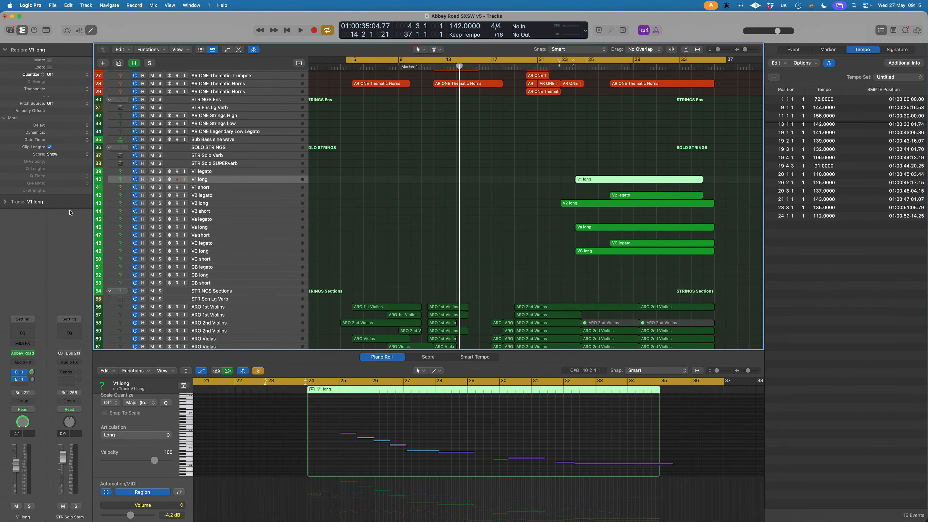
pyautogui.click(23, 354)
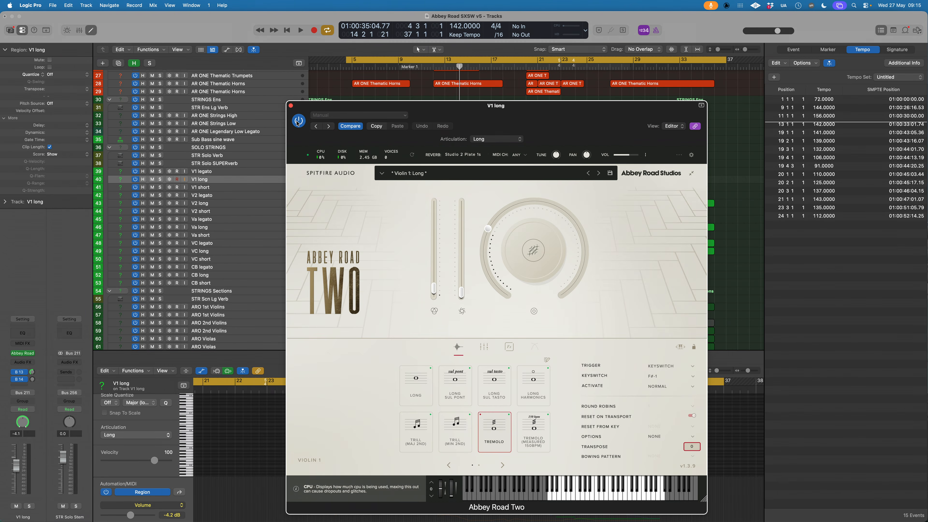
pyautogui.click(485, 138)
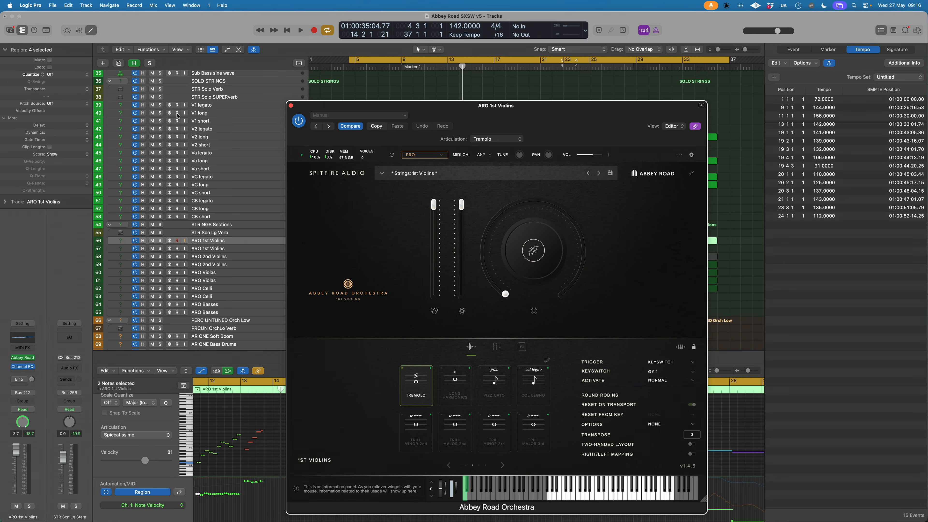
# Show the shorter early ARO 1st Violins region on track 57 in the Piano Roll and select its first notes at bar 9.
pyautogui.click(177, 114)
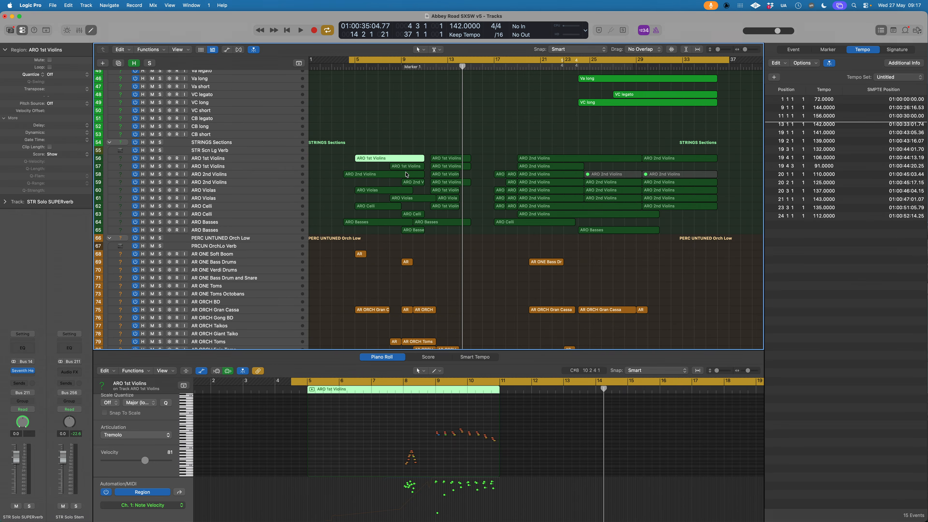
pyautogui.click(432, 425)
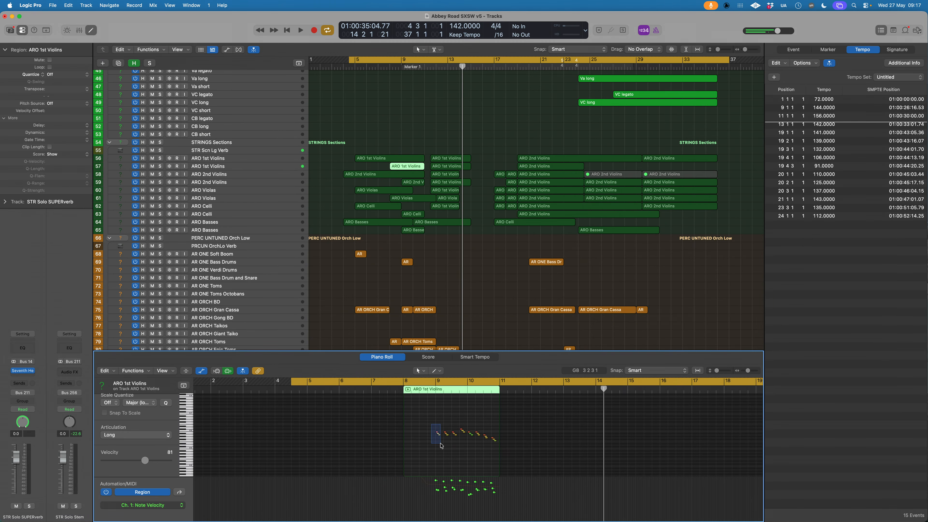
pyautogui.click(415, 161)
pyautogui.moveTo(432, 428); pyautogui.dragTo(443, 441)
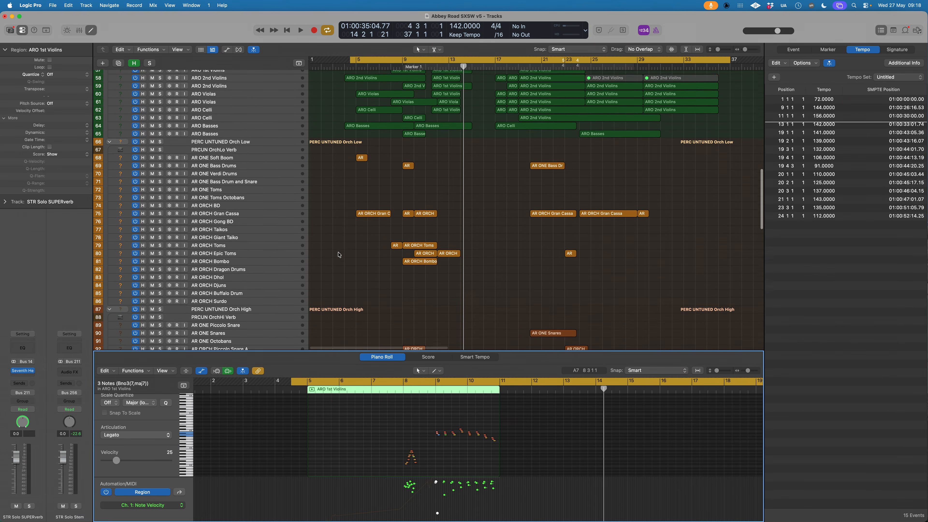
# Select the AR ORCH Gran Cassa track in the low untuned percussion to show its regions and channel strip.
pyautogui.scroll(-1, 339, 255)
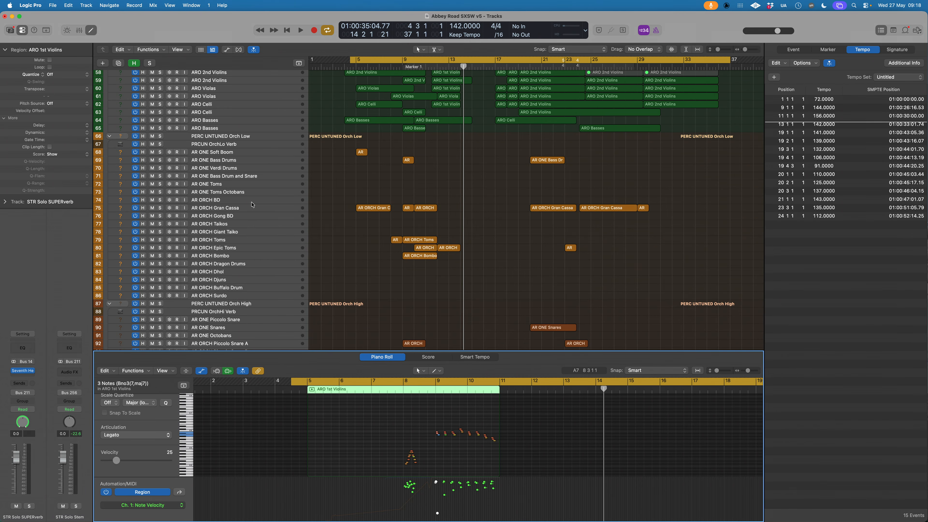
pyautogui.scroll(-3, 253, 227)
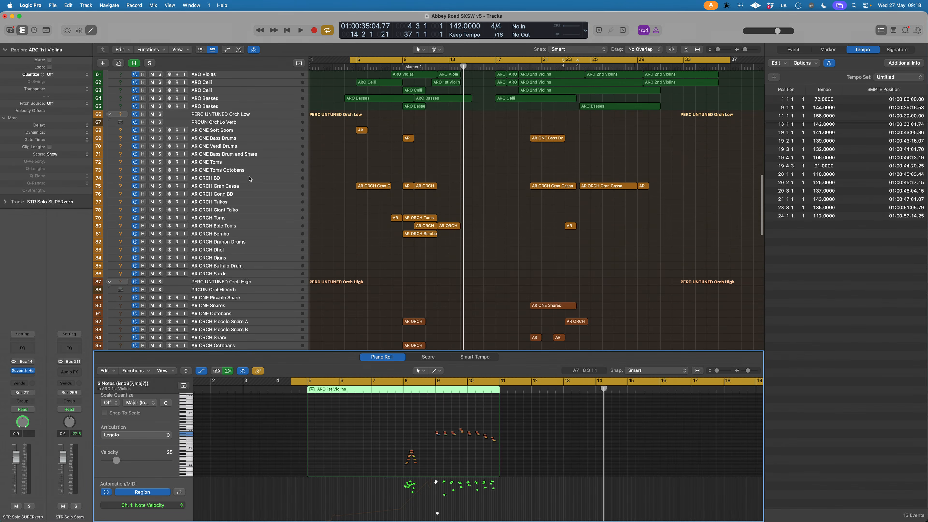
pyautogui.click(248, 189)
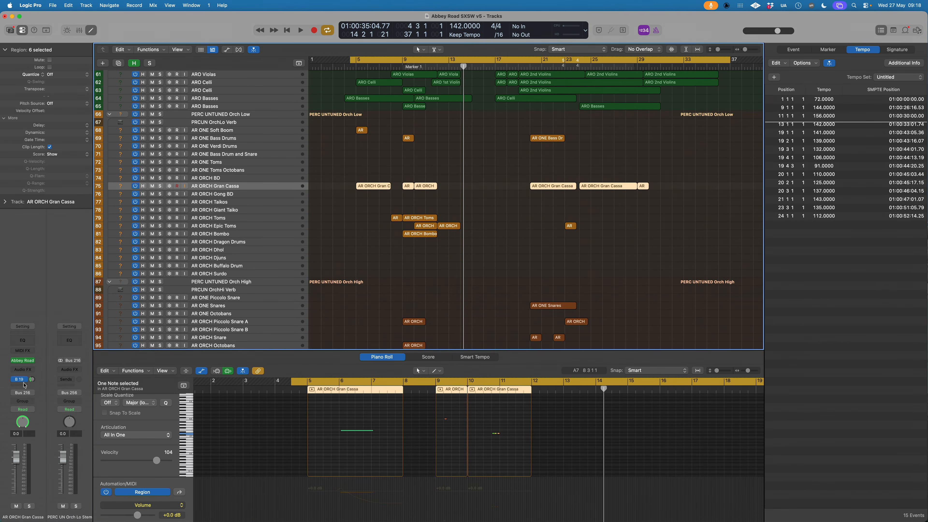
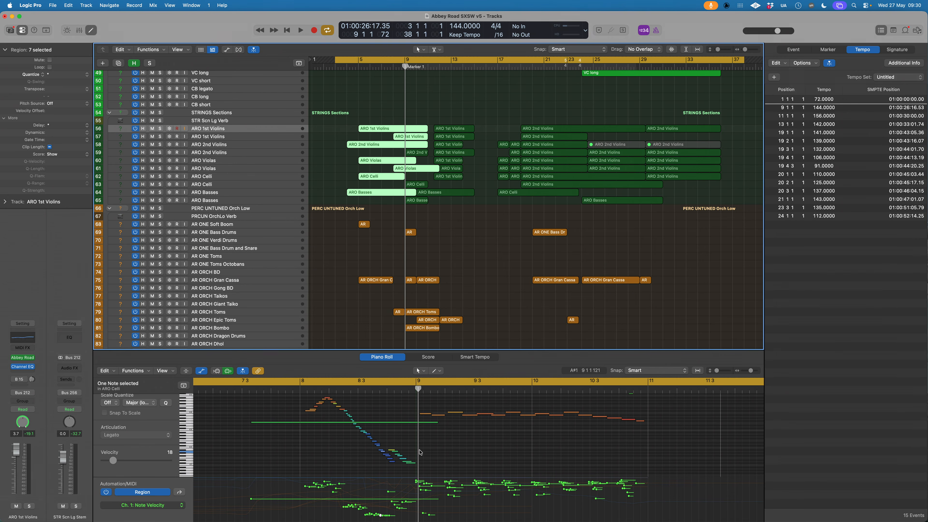
# Select the regions around bar 13 on the ARO 1st Violins through ARO Celli tracks and audition them.
pyautogui.moveTo(453, 143); pyautogui.dragTo(462, 221)
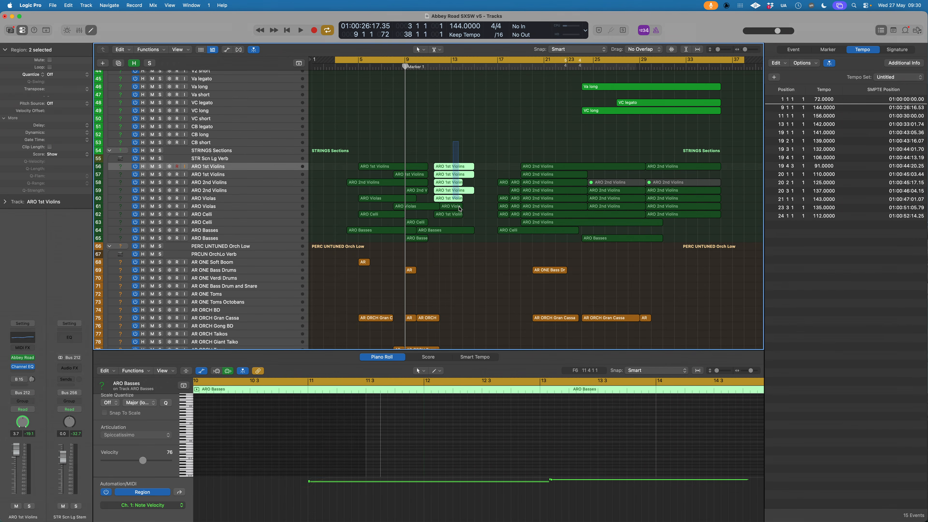
pyautogui.scroll(-3, 464, 438)
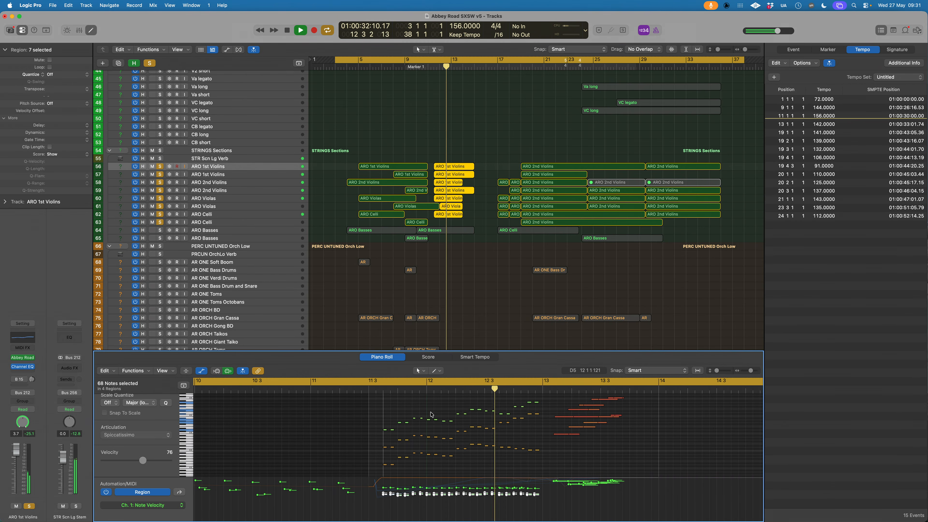
pyautogui.press('space')
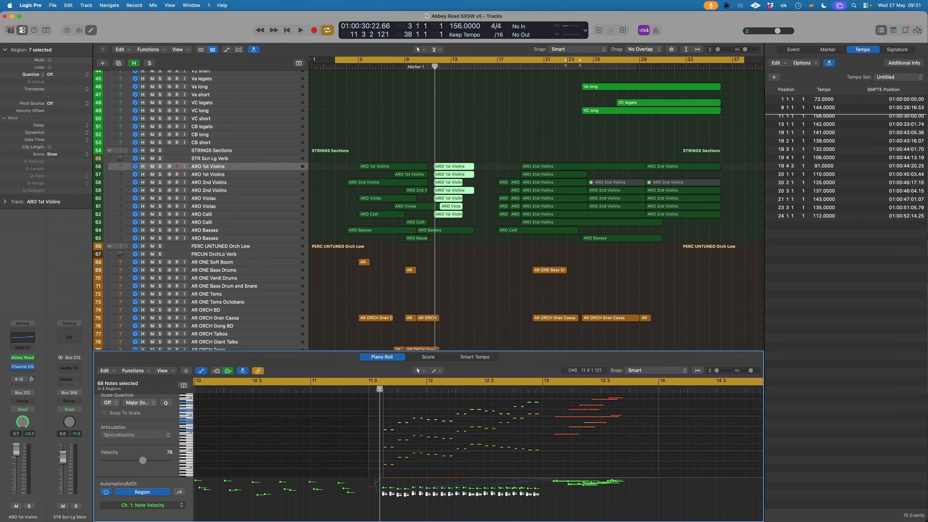
pyautogui.press('space')
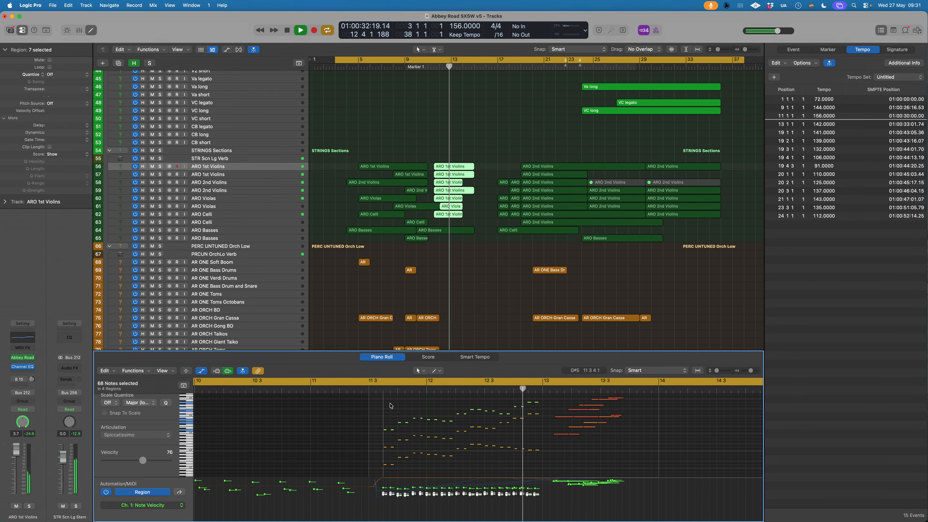
pyautogui.press('space')
# Select the ARO WW Flutes a2 region that starts around bar 12 on track 13.
pyautogui.scroll(5, 452, 426)
pyautogui.scroll(2, 453, 425)
pyautogui.scroll(15, 473, 183)
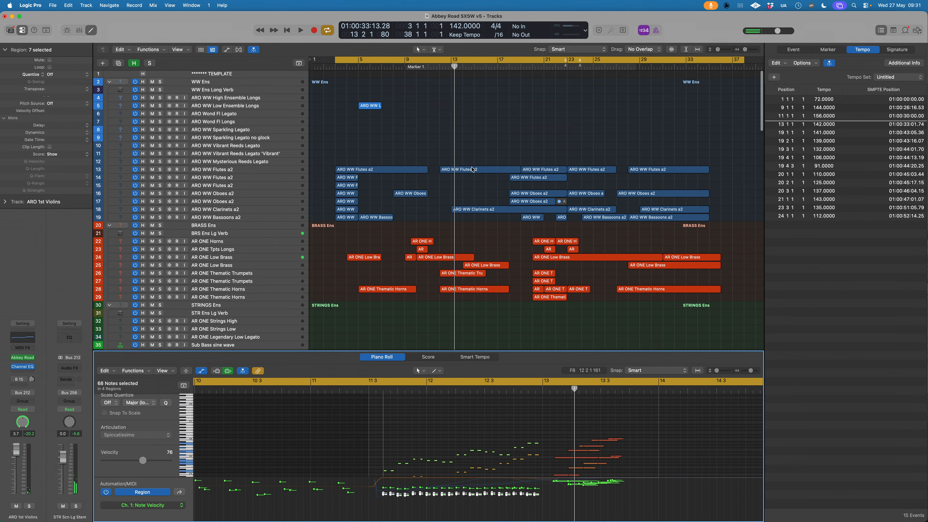
pyautogui.click(472, 170)
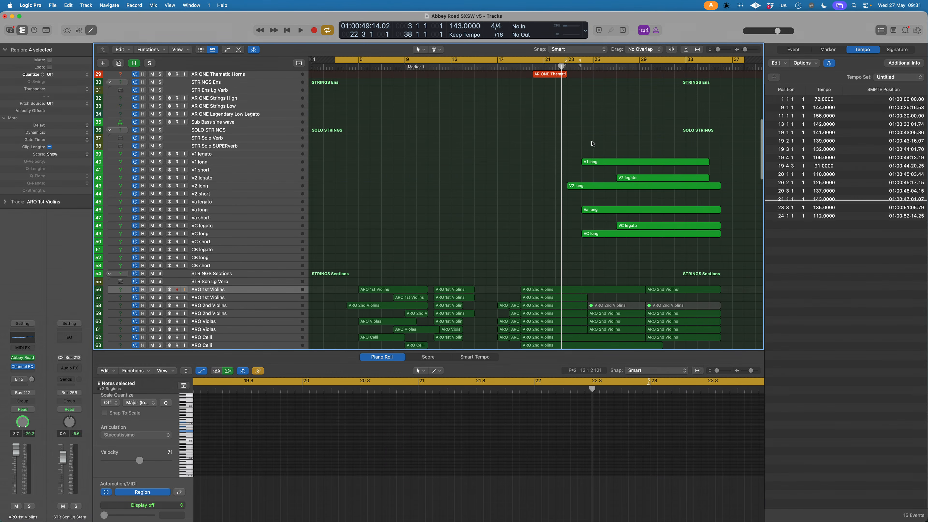
# Select the solo strings and strings section regions from about bar 23 onward, examine their notes, and play from the end of bar 24.
pyautogui.moveTo(572, 137); pyautogui.dragTo(740, 347)
pyautogui.hscroll(-10, 505, 420)
pyautogui.scroll(2, 409, 423)
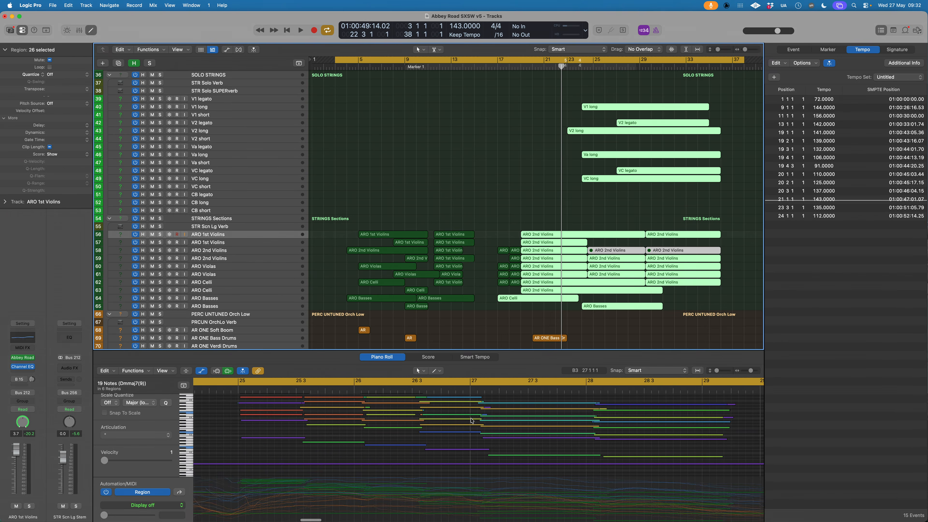
pyautogui.scroll(-3, 408, 424)
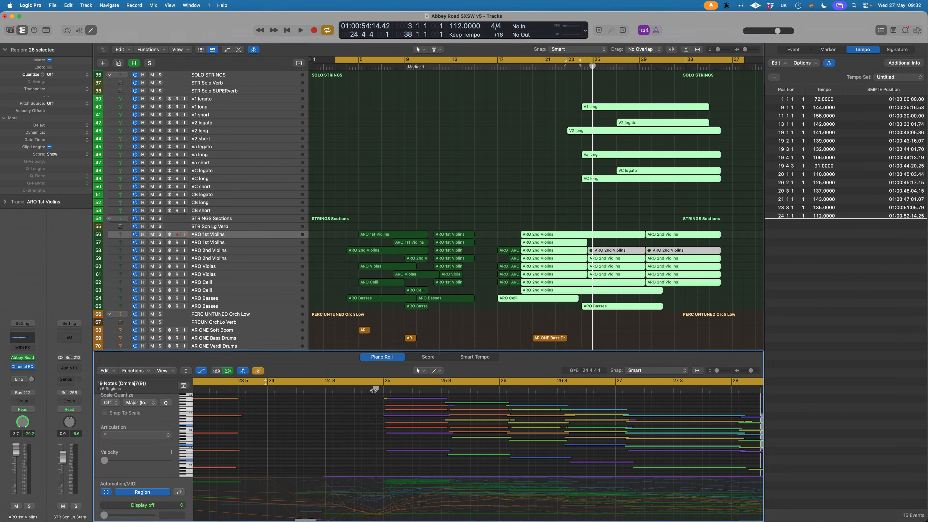
pyautogui.press('space')
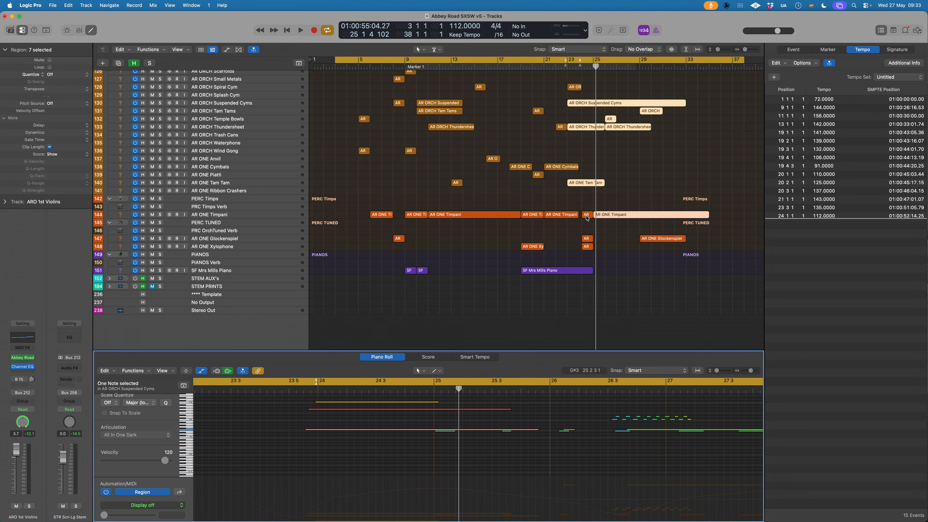
# Add the short AR ONE Timpani region around bar 24 to the selected percussion regions and audition them from just before bar 24.
pyautogui.keyDown('shift'); pyautogui.click(587, 217); pyautogui.keyUp('shift')
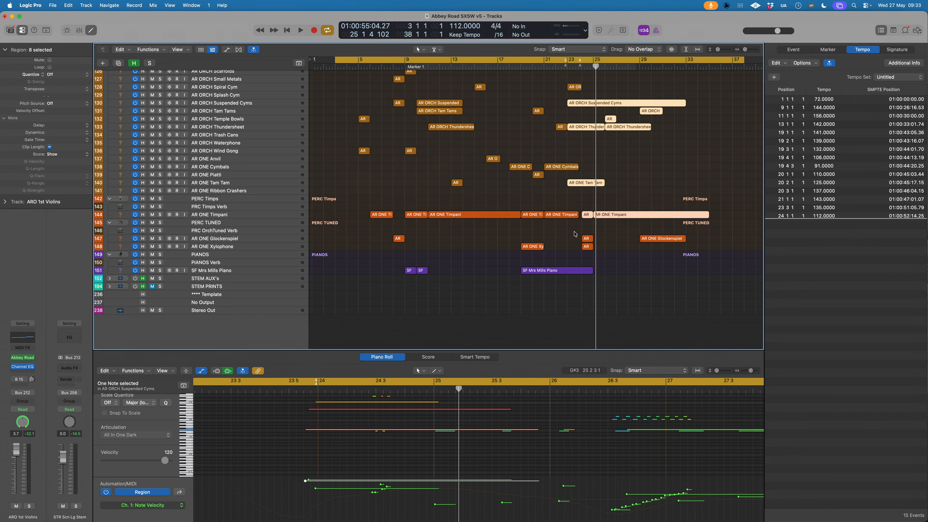
pyautogui.scroll(3, 389, 446)
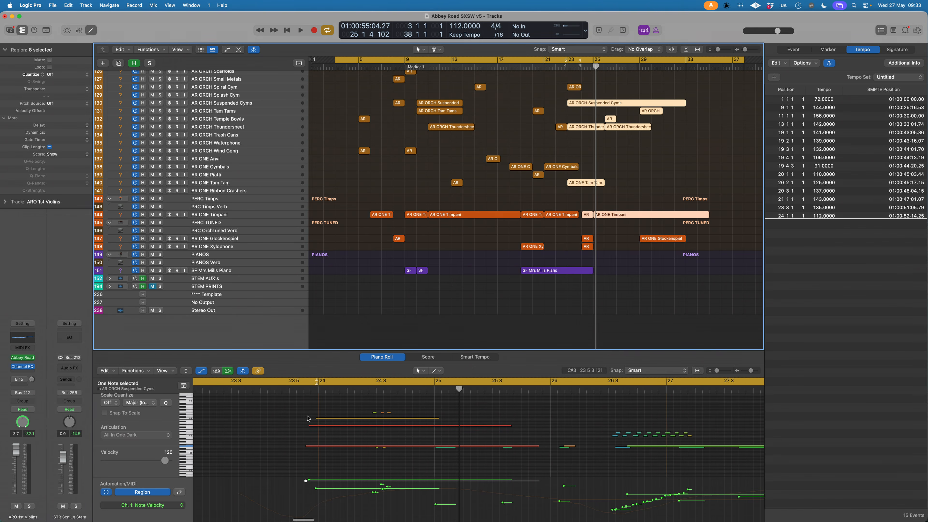
pyautogui.doubleClick(297, 391)
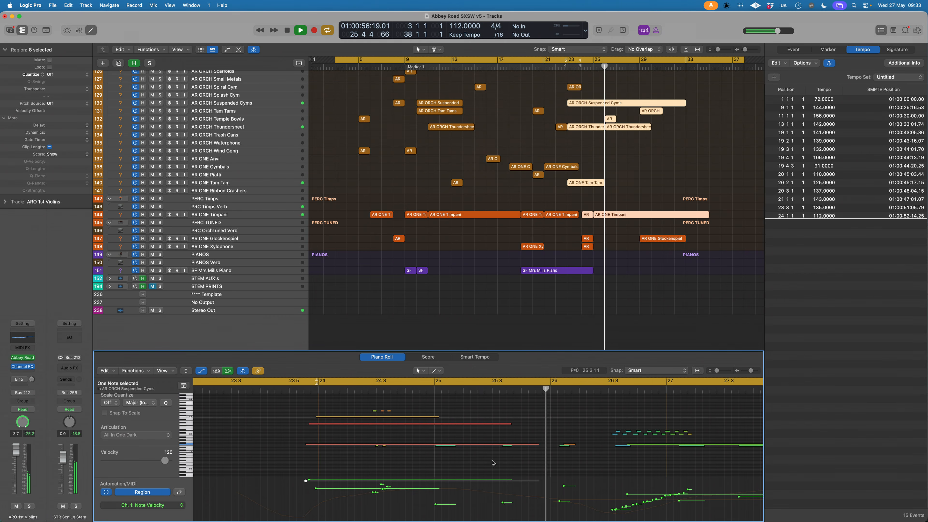
pyautogui.press('space')
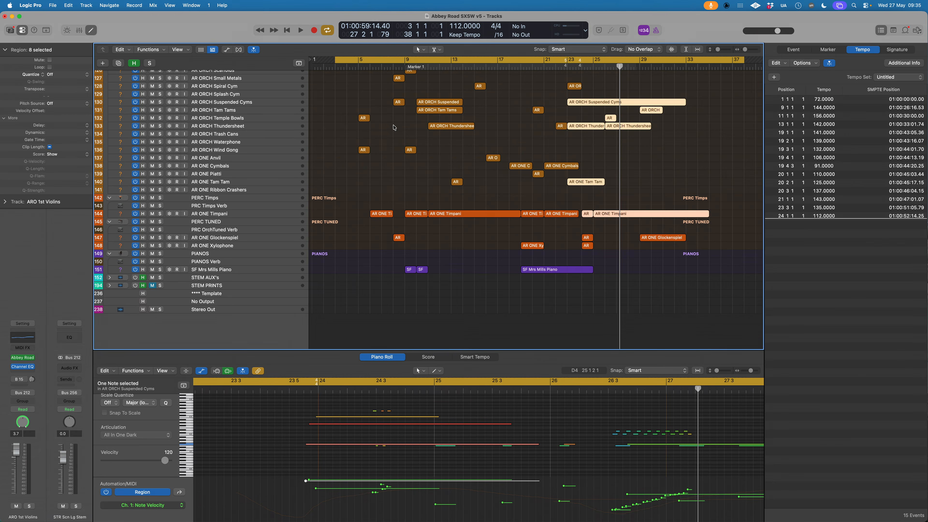
# Select the AR ORCH Suspended Cyms track and open its Abbey Road instrument.
pyautogui.click(272, 103)
pyautogui.click(22, 360)
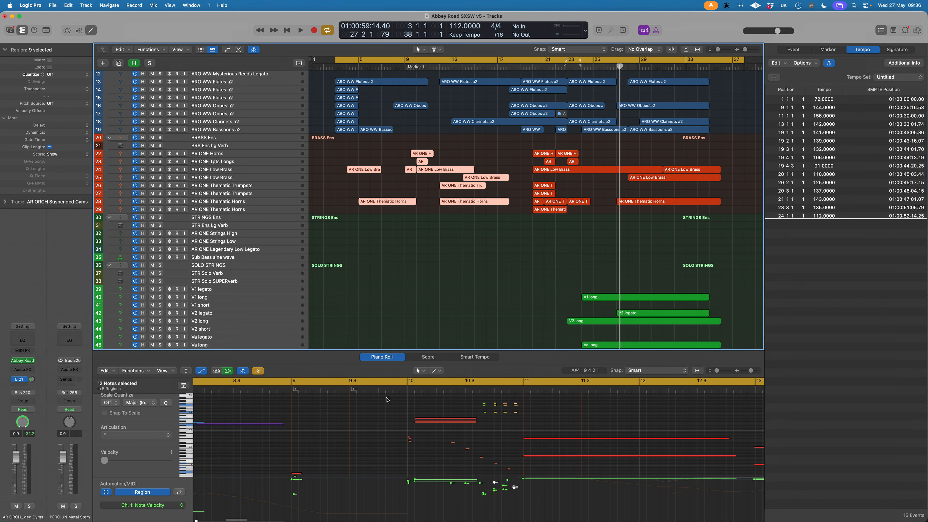
# Solo the brass ensemble tracks from AR ONE Horns through AR ONE Thematic Horns and play from just before bar 10.
pyautogui.scroll(1, 386, 400)
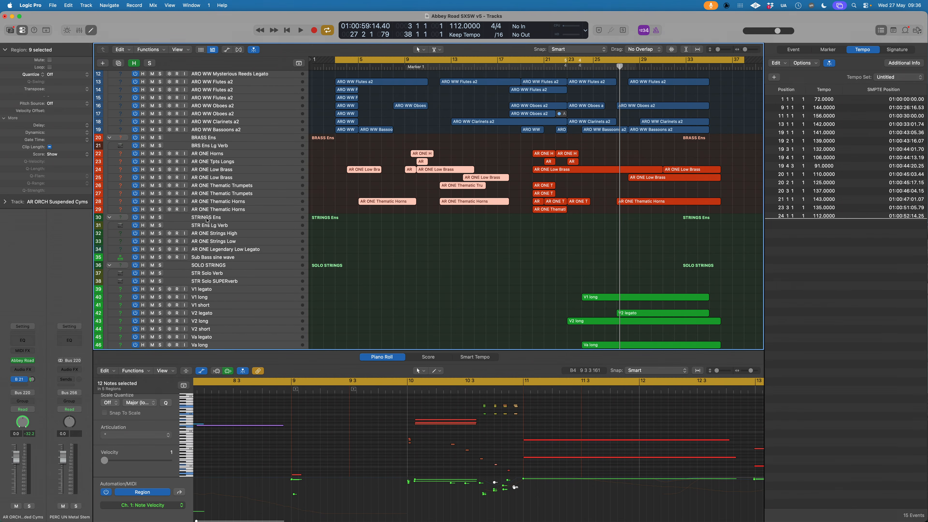
pyautogui.moveTo(159, 155); pyautogui.dragTo(162, 210)
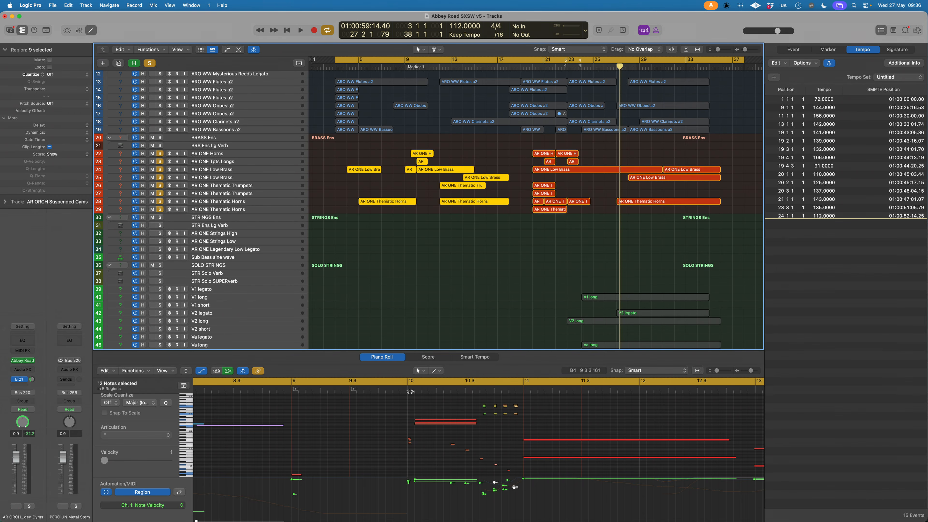
pyautogui.doubleClick(401, 390)
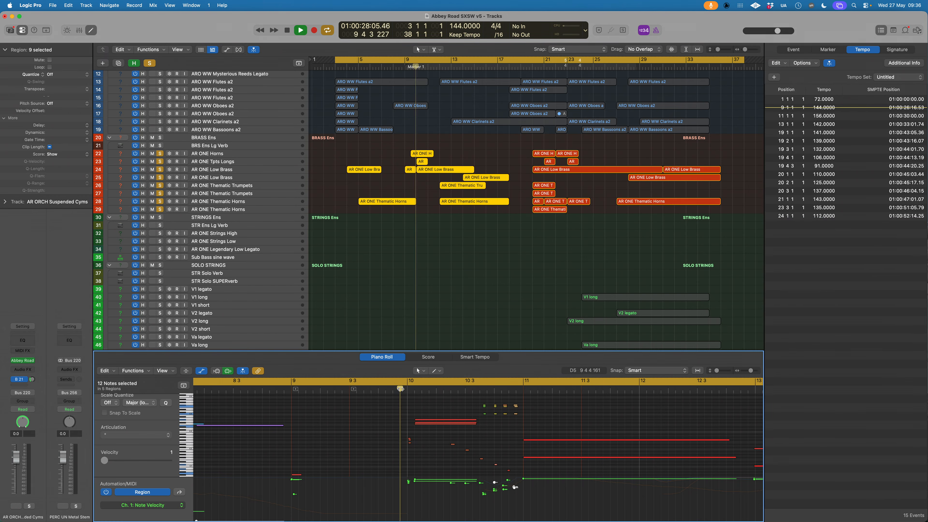